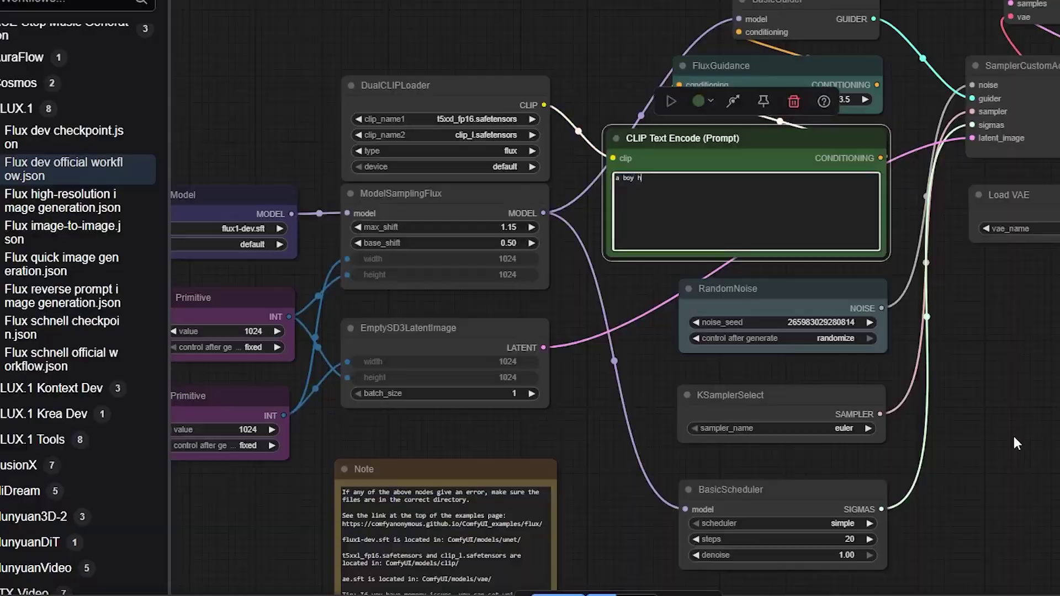
# - Type the prompt: a happy boy in a suit holding a football on a neon-lit stage
pyautogui.write('ll in his ')
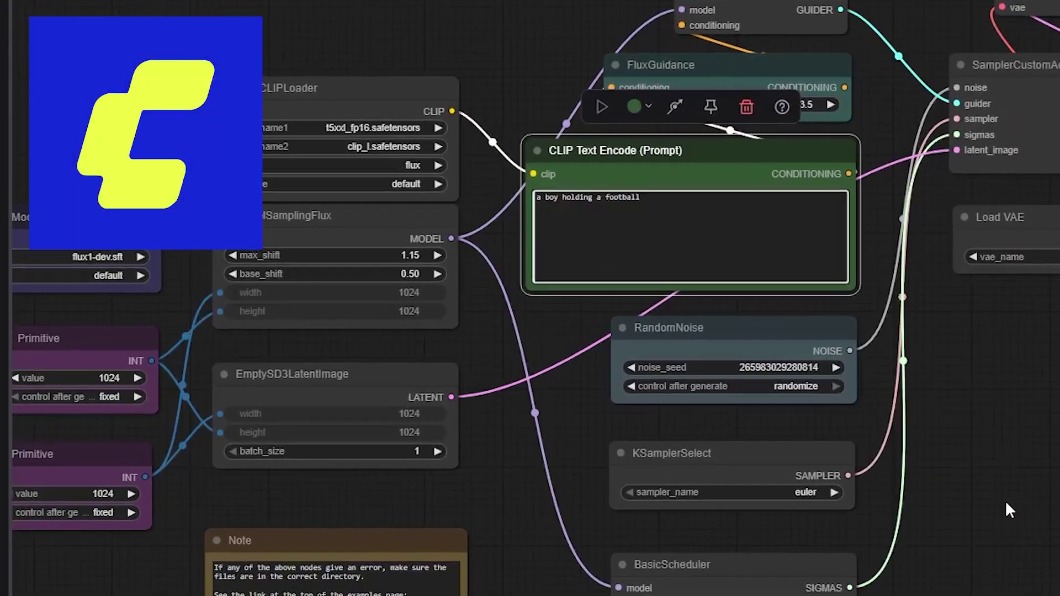
pyautogui.write('hands and wearing a s')
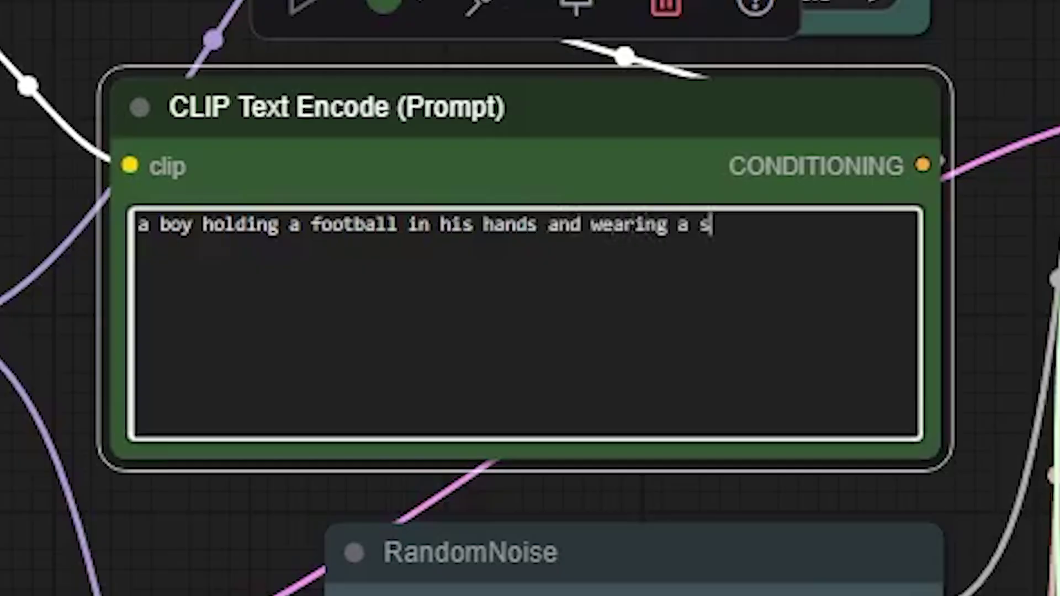
pyautogui.write(', happy expression')
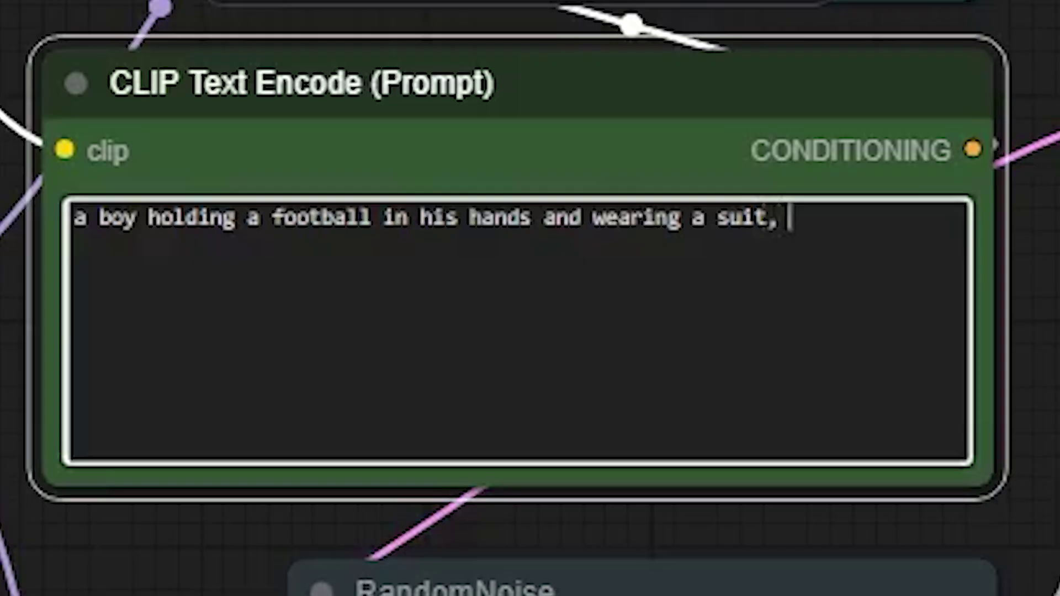
pyautogui.write('happy expression. He is')
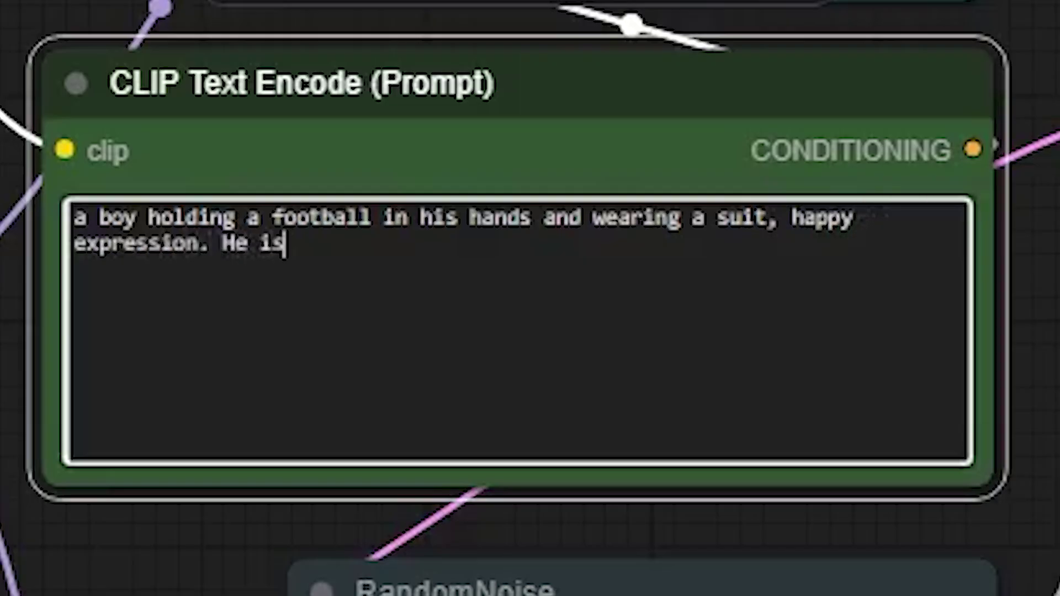
pyautogui.write(' on a stage with n')
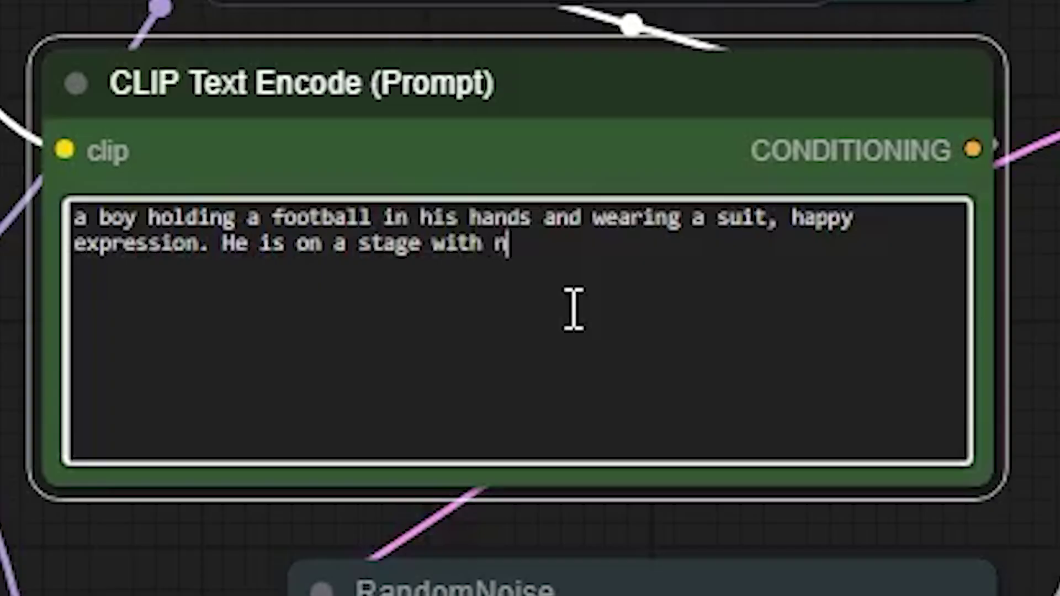
pyautogui.write('eon lights around ')
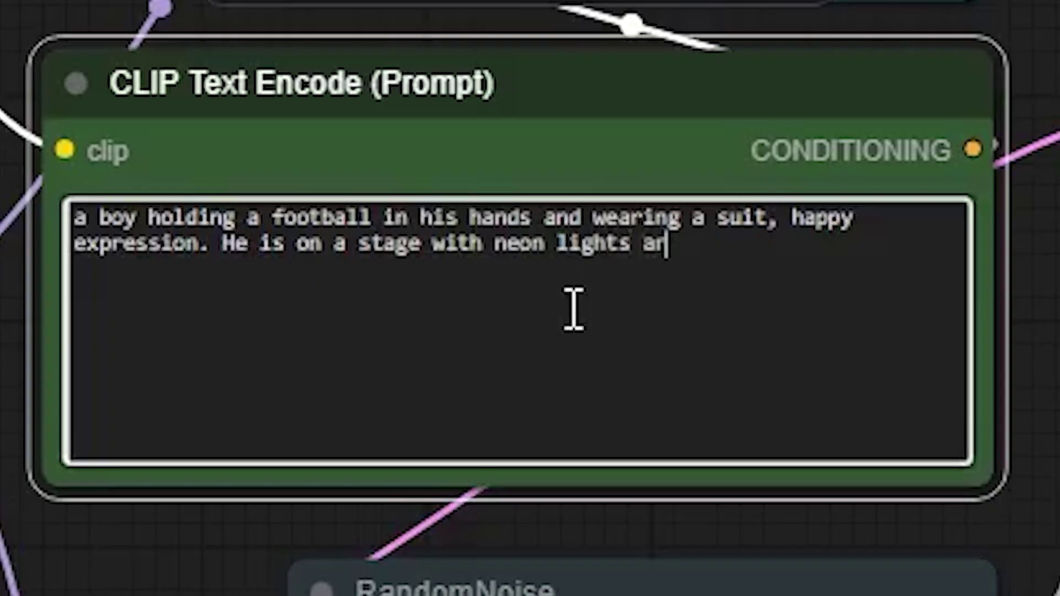
pyautogui.write('him')
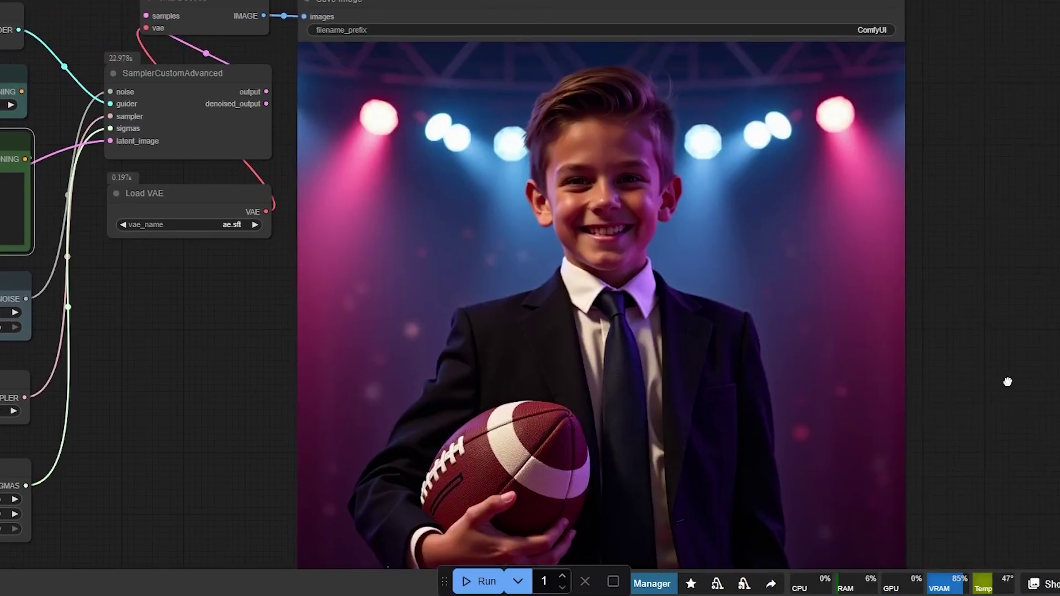
# - Zoom out and pan to the Save Image node to view the smiling suited boy
pyautogui.scroll(-3, 506, 252)
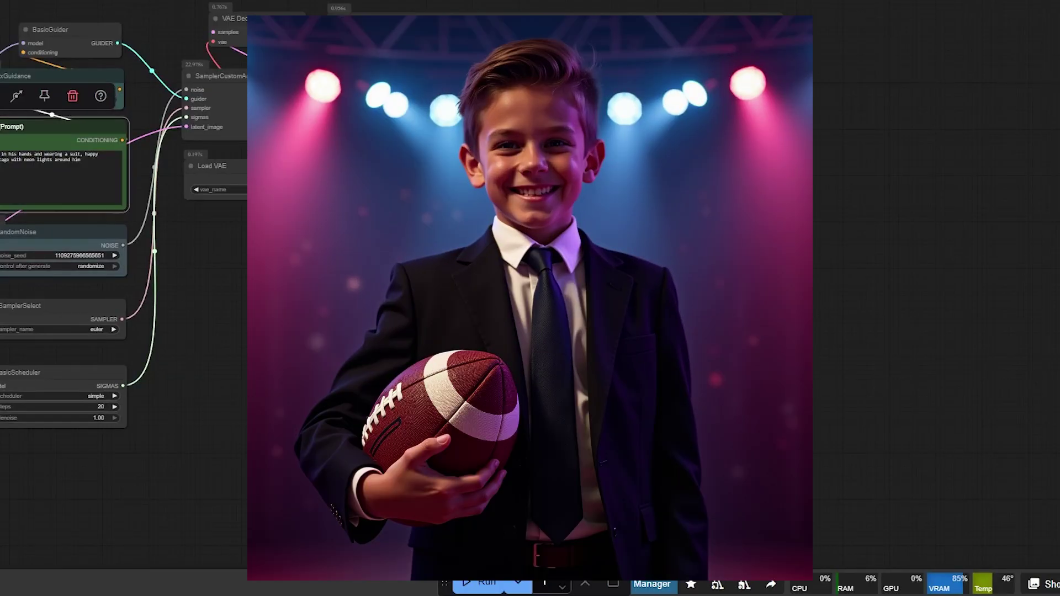
pyautogui.moveTo(779, 287); pyautogui.dragTo(843, 290)
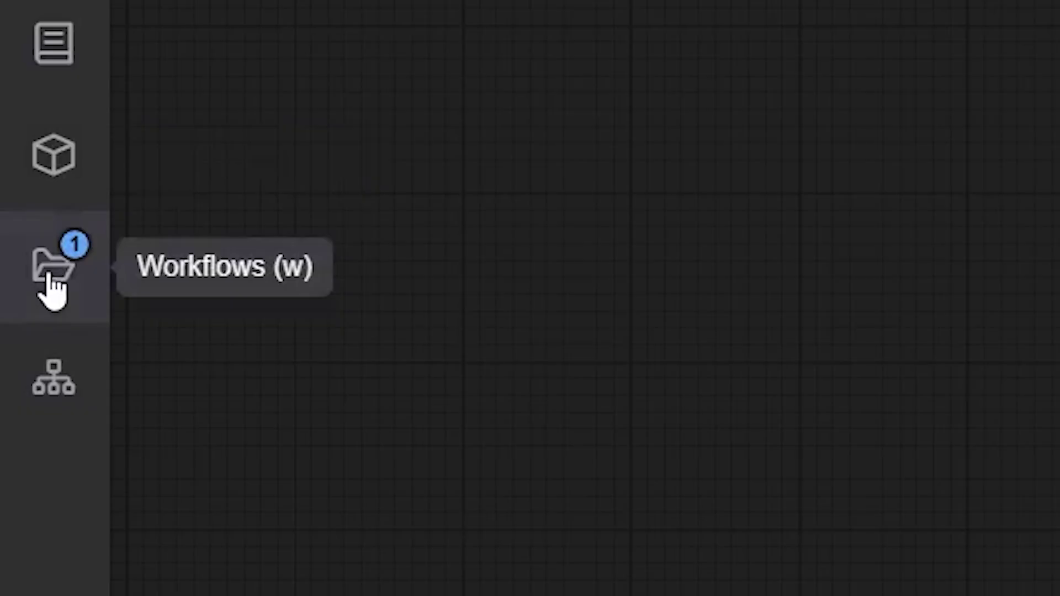
# - Open the Workflows sidebar and scroll the Browse list down to Wan 2.2
pyautogui.click(50, 276)
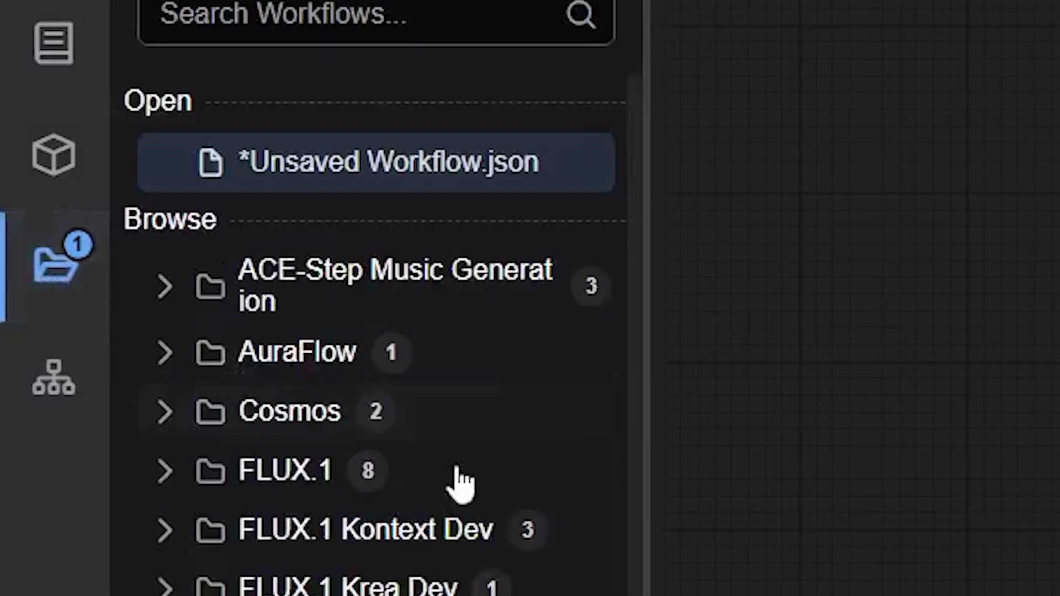
pyautogui.scroll(-4, 630, 419)
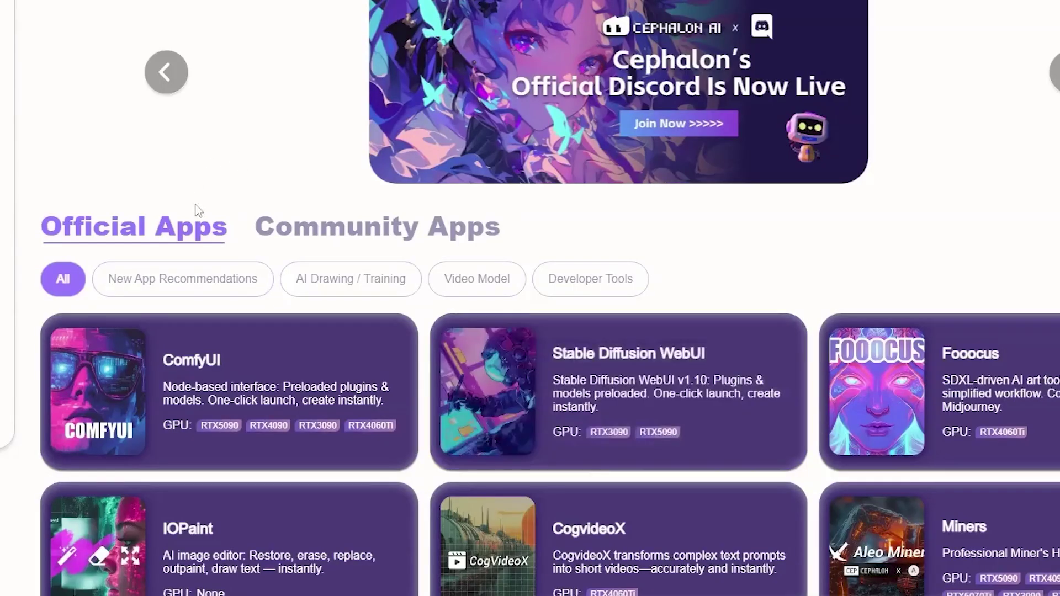
# - Bring up the ComfyUI card in the Official Apps catalogue
pyautogui.moveTo(204, 367)
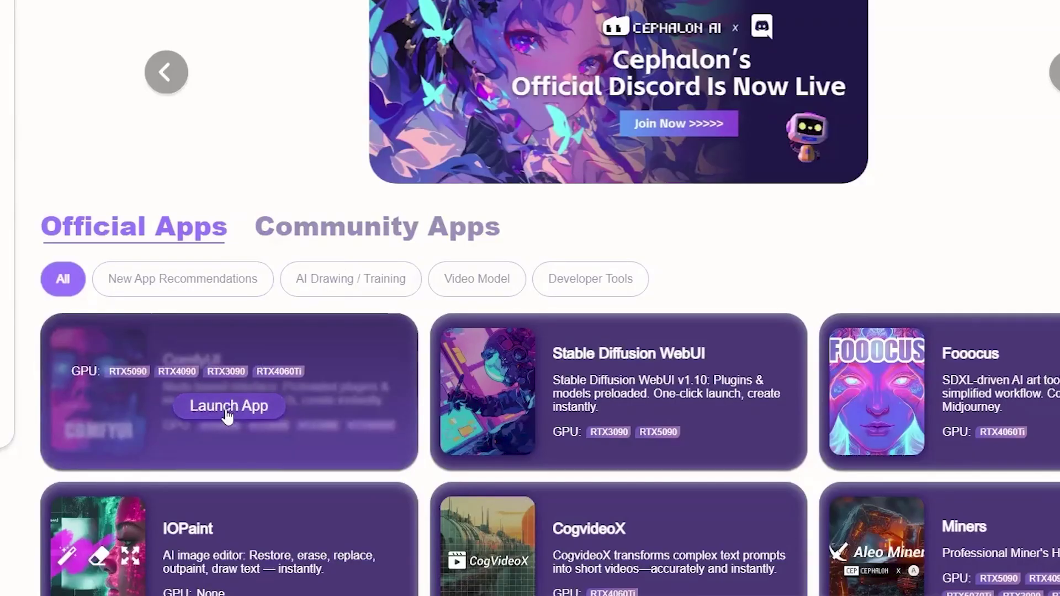
# - Launch a new ComfyUI app on a Professional Server with a 5090 GPU
pyautogui.click(228, 408)
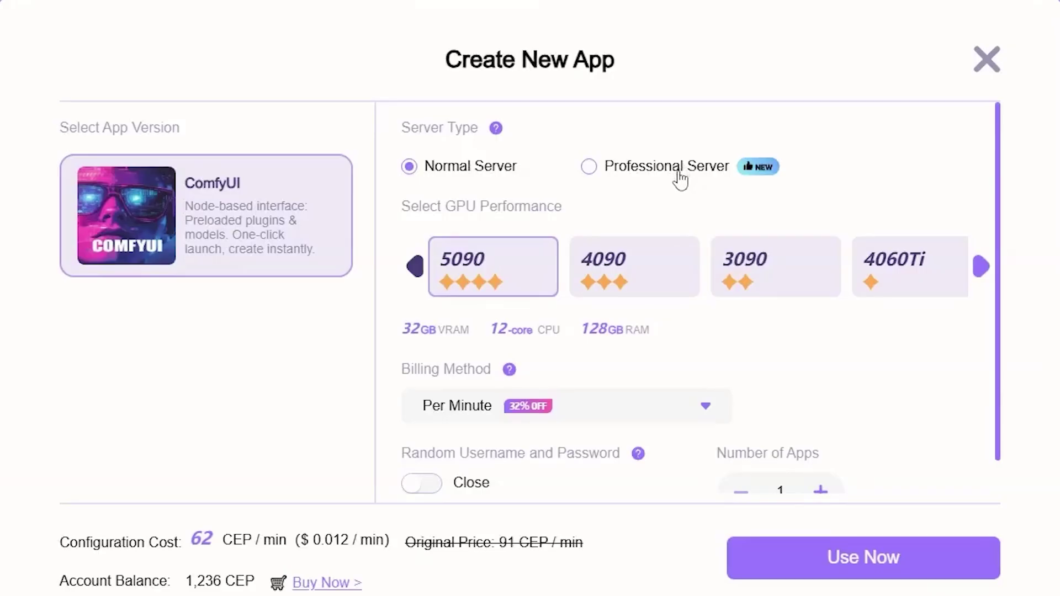
pyautogui.click(679, 175)
pyautogui.moveTo(391, 228); pyautogui.dragTo(599, 200)
pyautogui.click(484, 207)
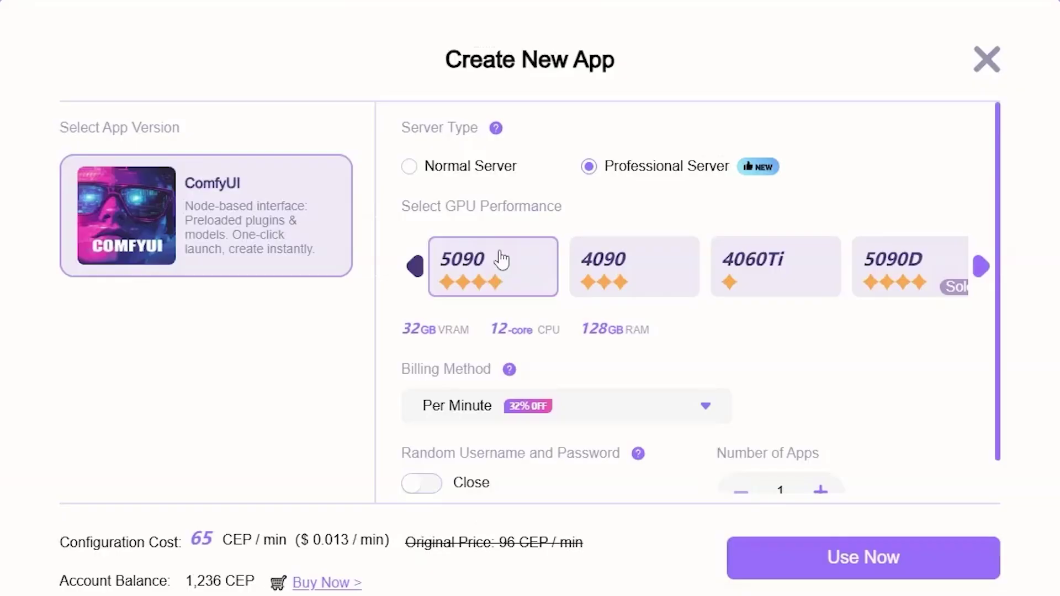
pyautogui.moveTo(436, 328); pyautogui.dragTo(520, 324)
# - Keep Per Minute billing and confirm the ComfyUI app with Use Now
pyautogui.click(679, 411)
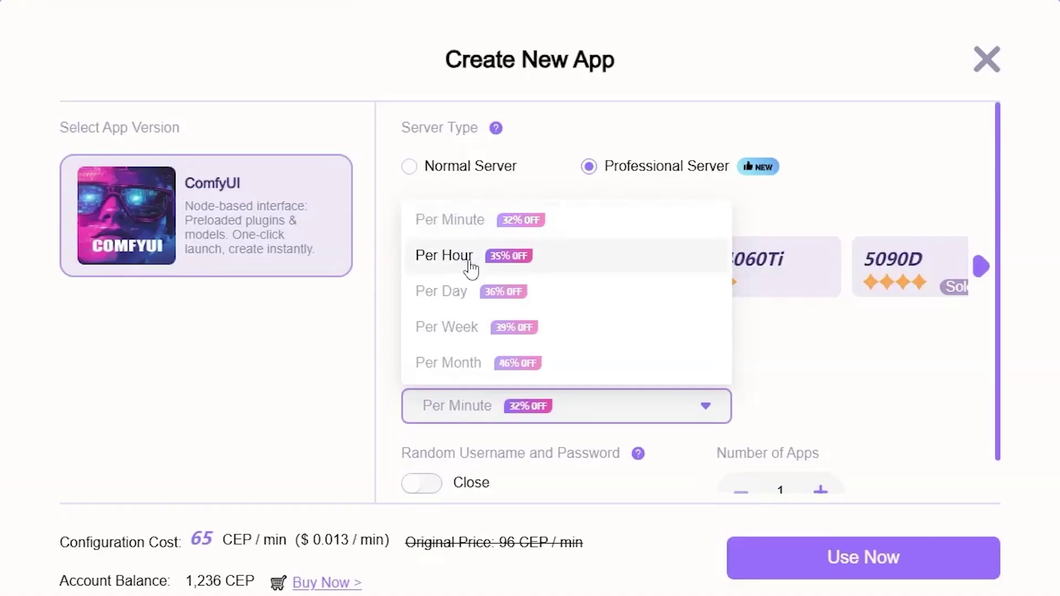
pyautogui.click(473, 239)
pyautogui.scroll(-1, 701, 331)
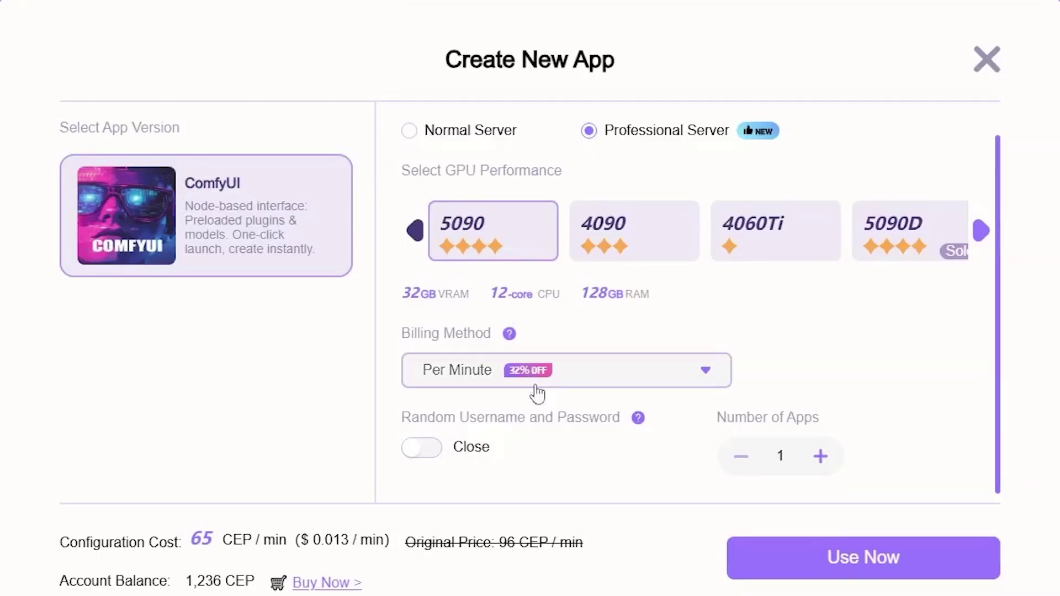
pyautogui.click(819, 574)
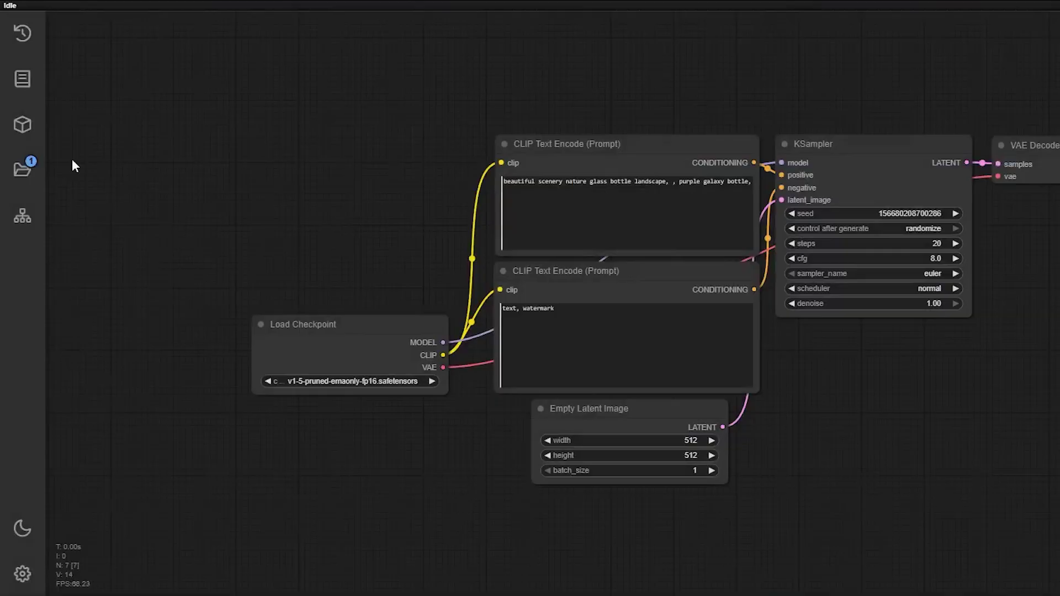
# - Load Flux dev official workflow.json from the FLUX.1 templates
pyautogui.click(25, 171)
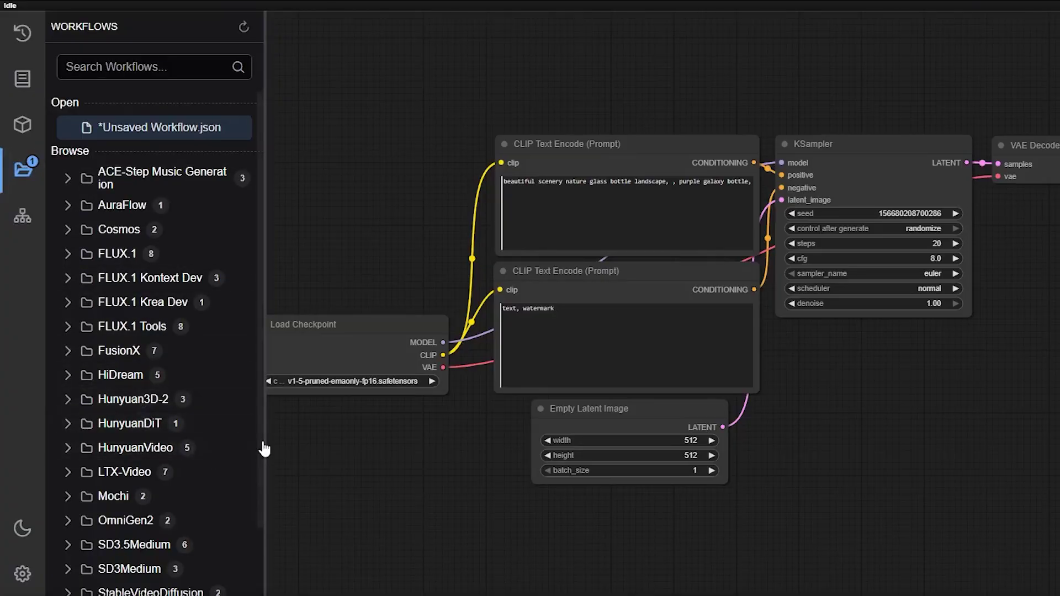
pyautogui.moveTo(265, 445); pyautogui.dragTo(265, 409)
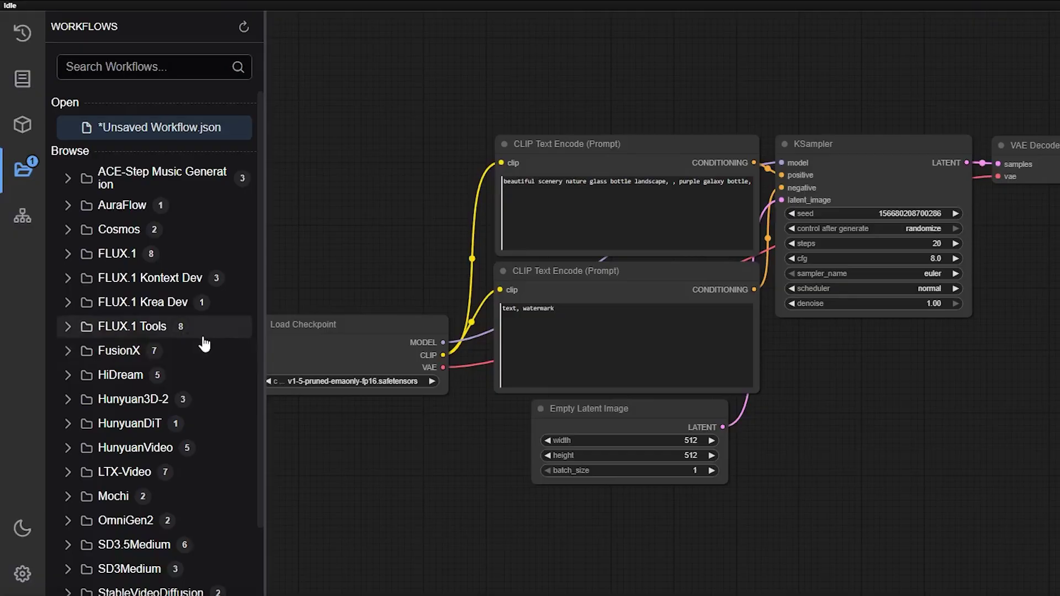
pyautogui.click(69, 280)
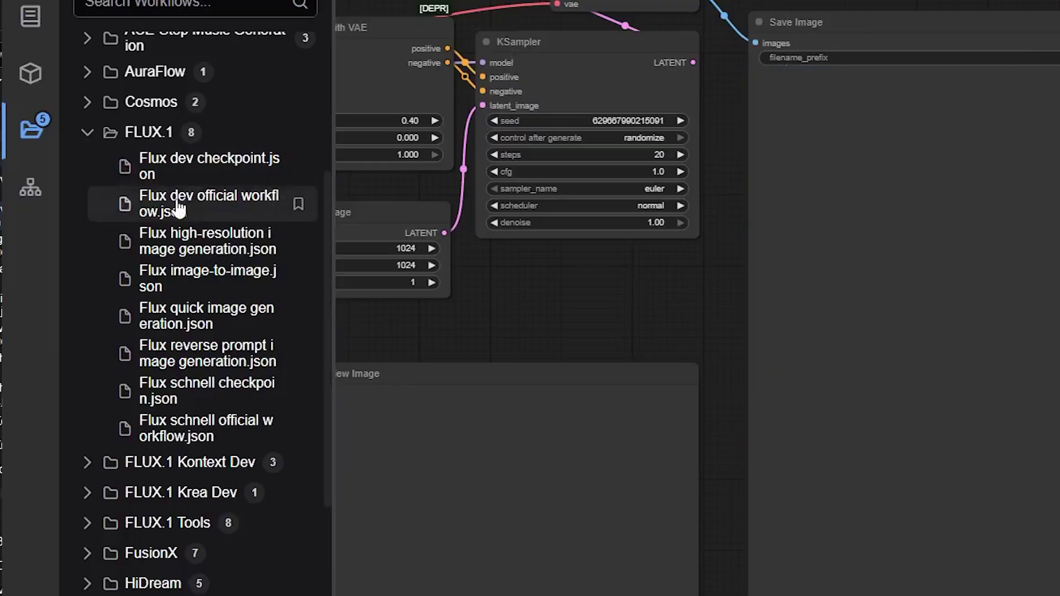
pyautogui.click(174, 204)
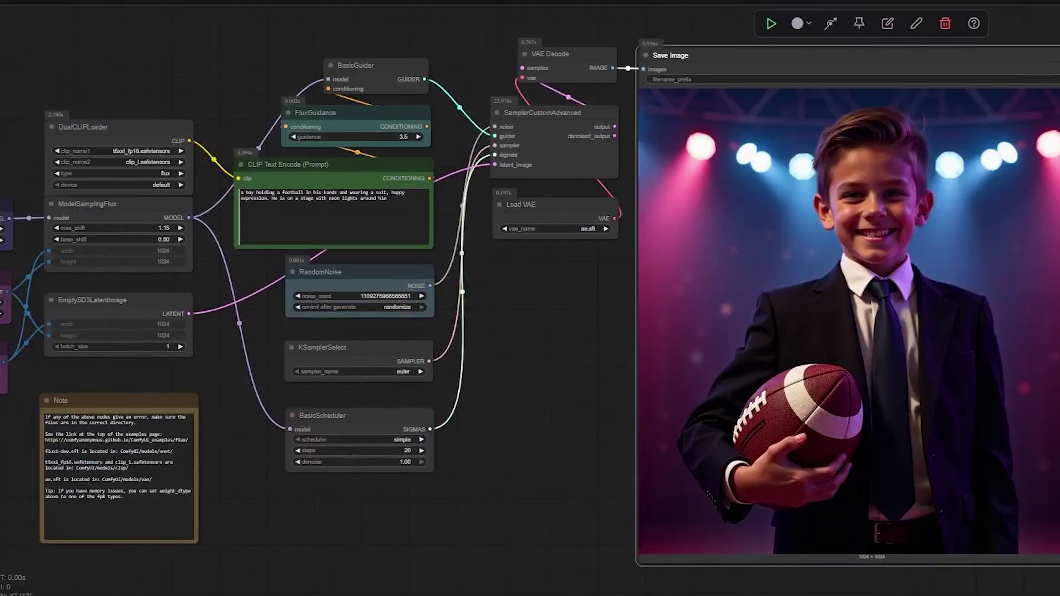
# - Open flux_fill_inpaint.json from FLUX.1 Tools and load ComfyUI_00003_.png into Load Image
pyautogui.press('w')
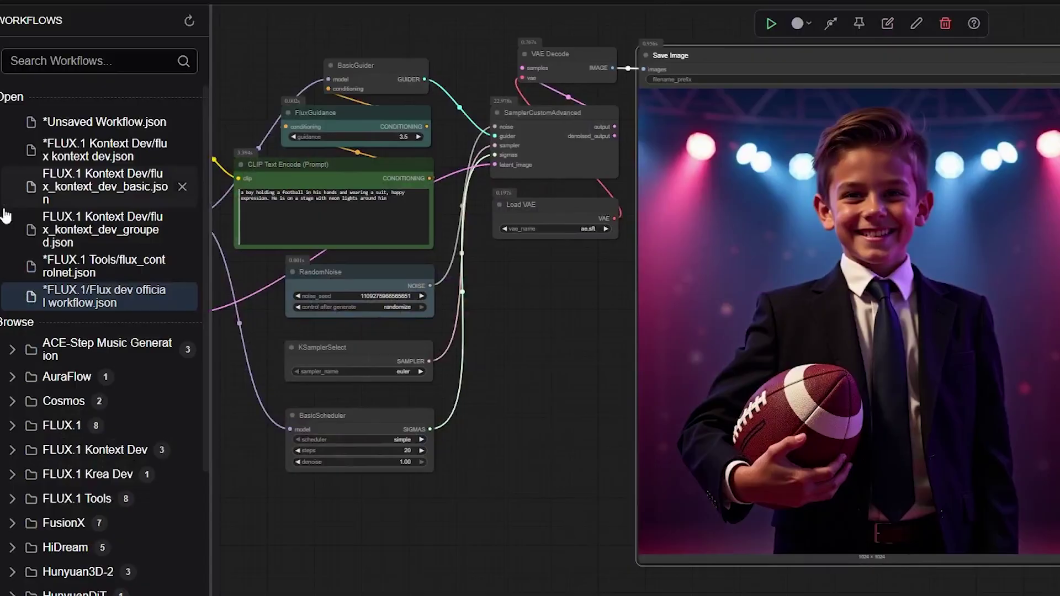
pyautogui.scroll(-4, 166, 362)
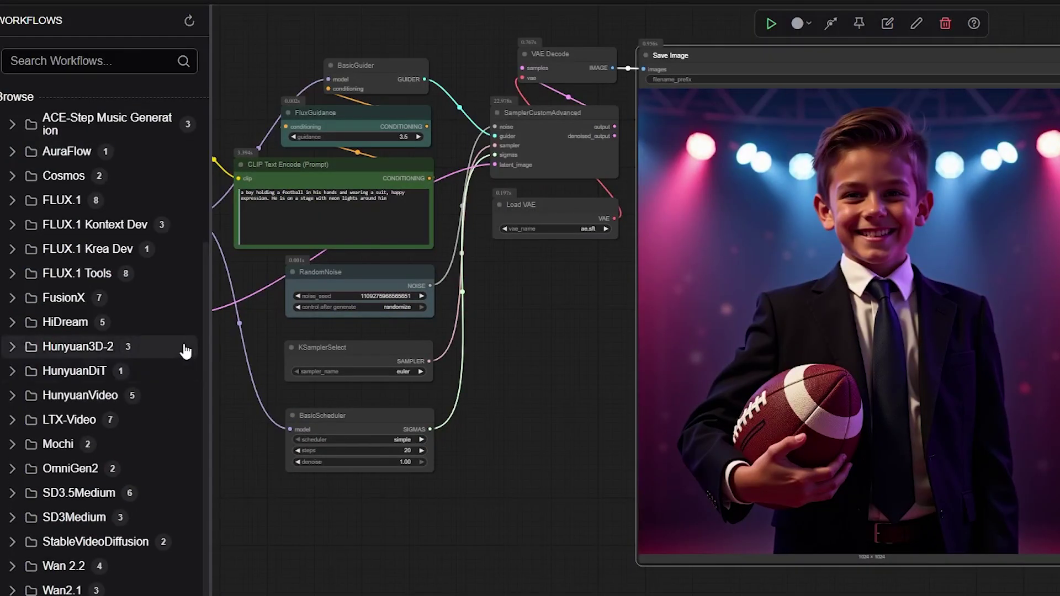
pyautogui.click(21, 276)
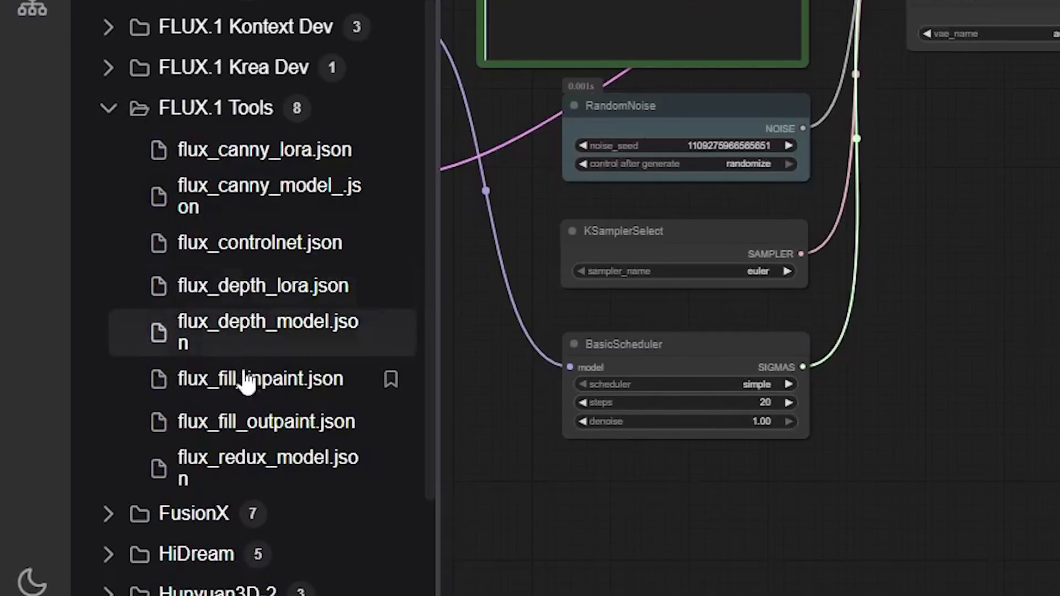
pyautogui.click(171, 392)
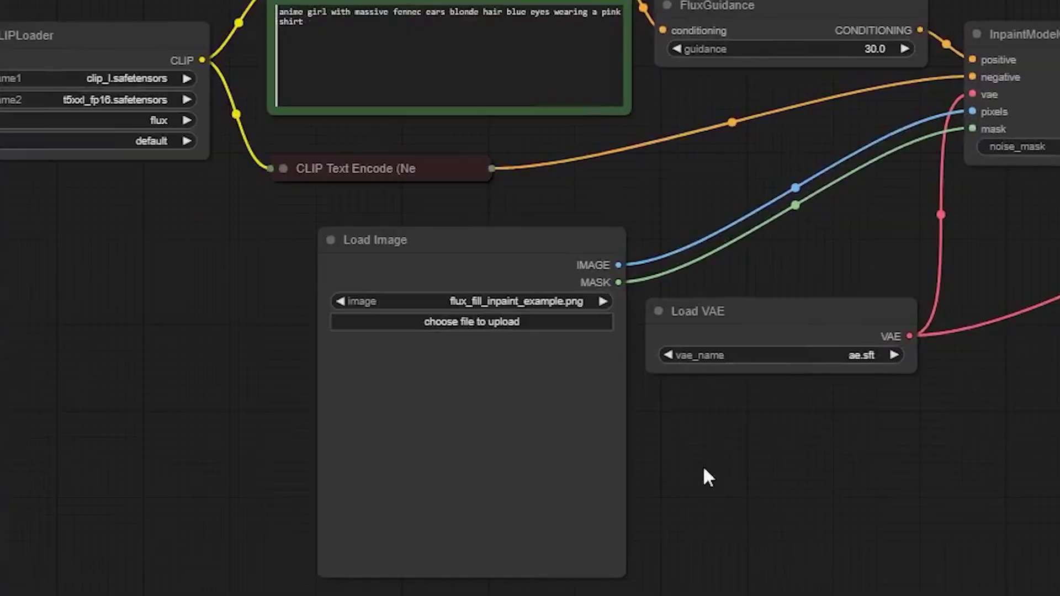
pyautogui.click(483, 324)
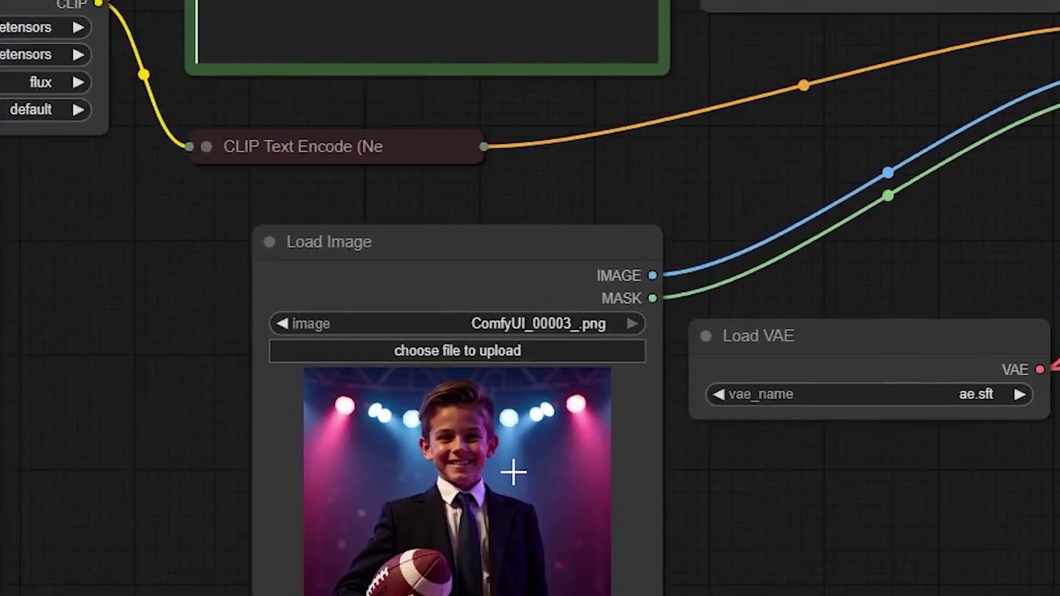
# - Replace the positive prompt with 'the boy is holding a soccer ball (white and black patches)'
pyautogui.click(513, 473)
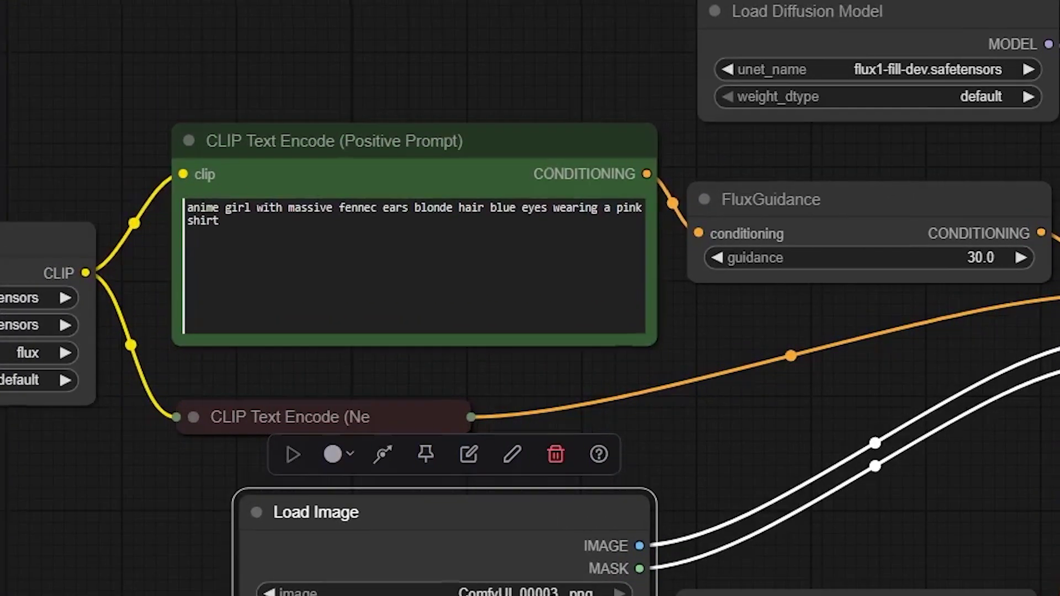
pyautogui.tripleClick(407, 245)
pyautogui.write('the boy')
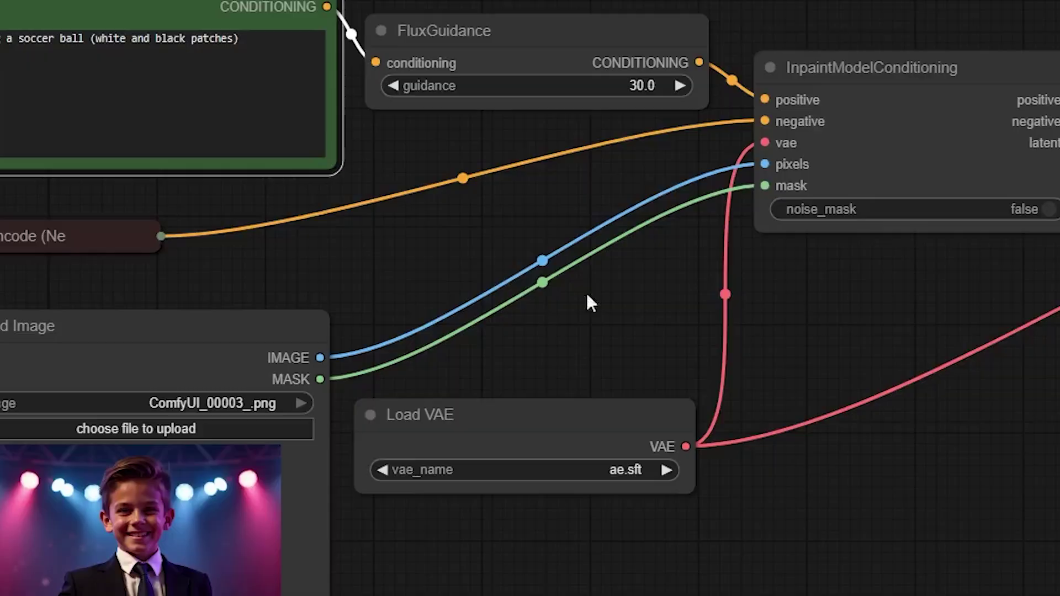
pyautogui.click(145, 383)
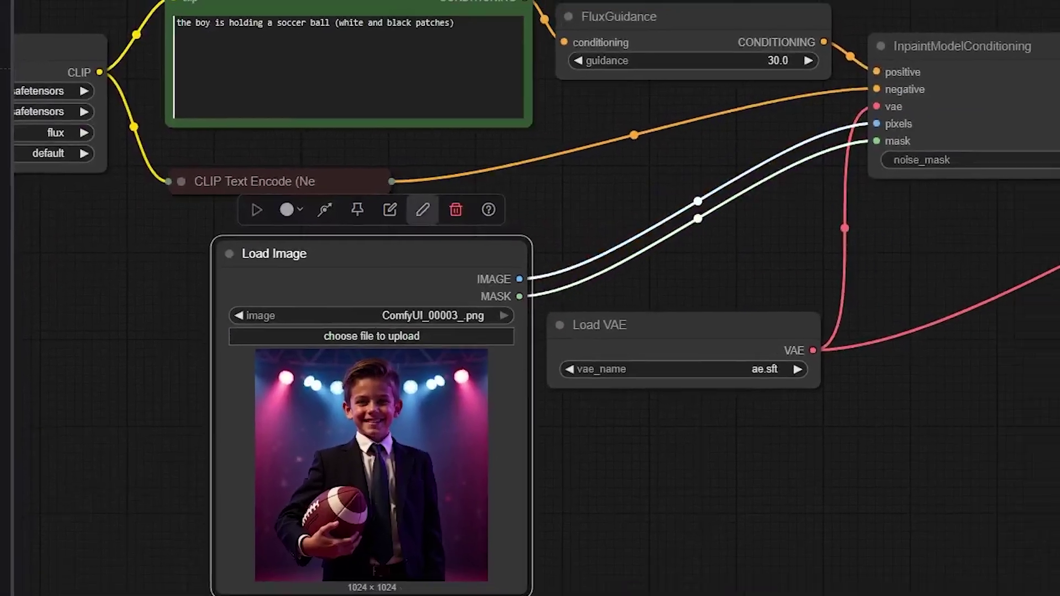
# - Paint a mask over the football and hand in the Mask Editor and save it
pyautogui.click(502, 215)
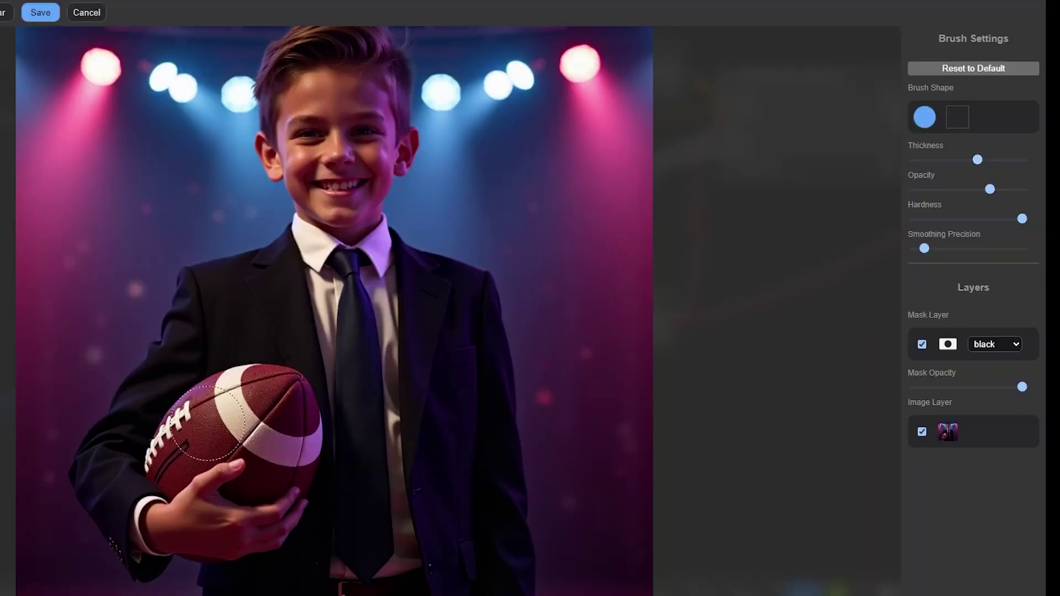
pyautogui.click(166, 472)
pyautogui.moveTo(163, 466)
pyautogui.mouseDown()
pyautogui.moveTo(228, 386)
pyautogui.moveTo(310, 382)
pyautogui.moveTo(321, 412)
pyautogui.moveTo(298, 455)
pyautogui.moveTo(309, 472)
pyautogui.moveTo(235, 490)
pyautogui.moveTo(277, 485)
pyautogui.moveTo(290, 443)
pyautogui.moveTo(262, 419)
pyautogui.moveTo(179, 456)
pyautogui.mouseUp()
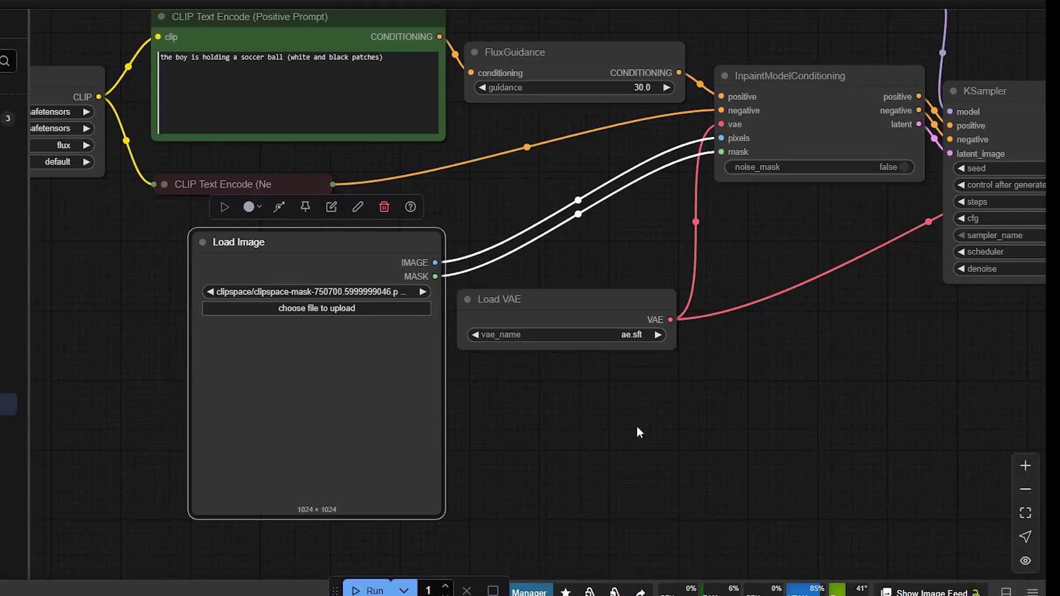
# - Zoom out to the Save Image node and save the inpainted black-and-white soccer-ball image
pyautogui.click(1019, 490)
pyautogui.click(1019, 491)
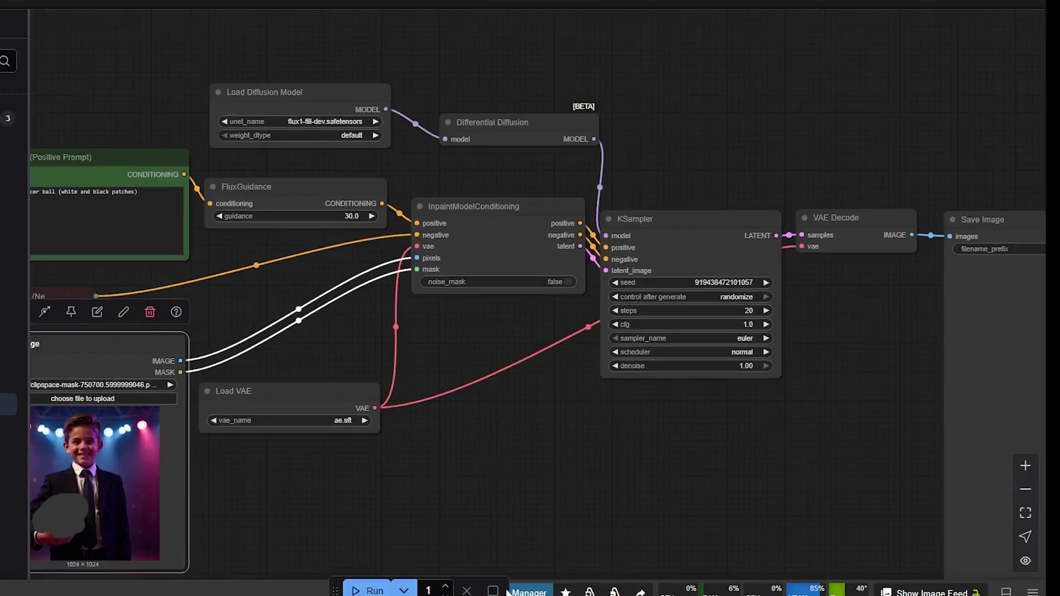
pyautogui.hscroll(-3, 526, 456)
pyautogui.hscroll(8, 484, 381)
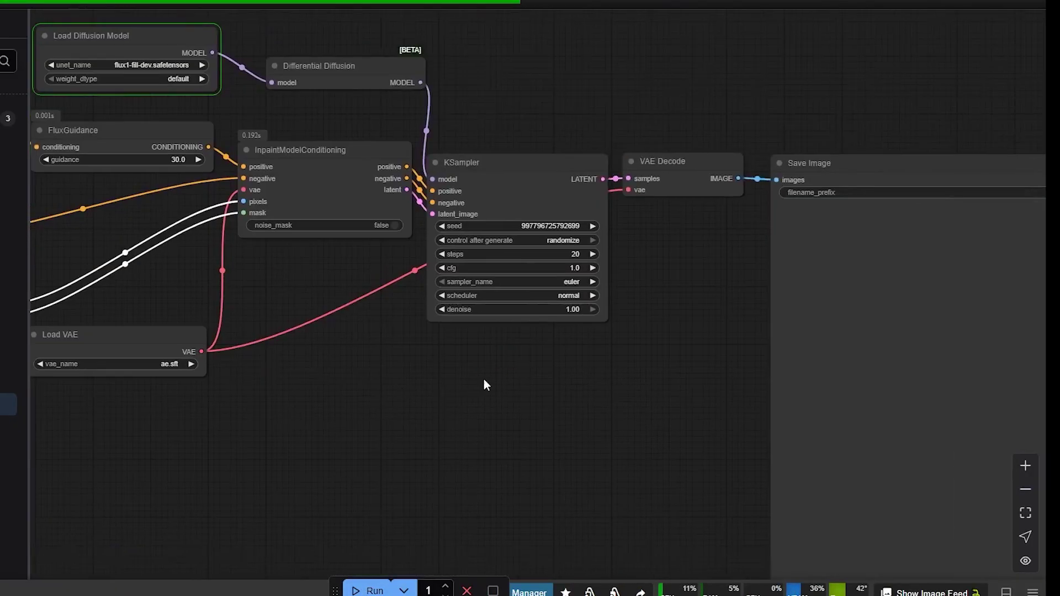
pyautogui.hscroll(19, 385, 423)
pyautogui.scroll(-6, 385, 423)
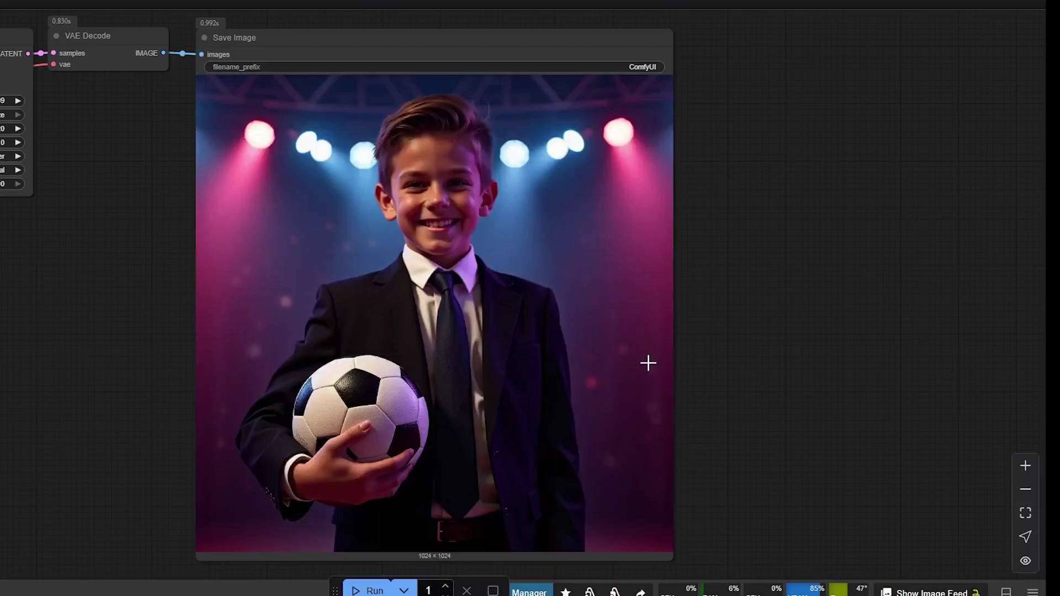
pyautogui.scroll(-3, 746, 303)
pyautogui.hscroll(-1, 746, 303)
pyautogui.scroll(2, 762, 286)
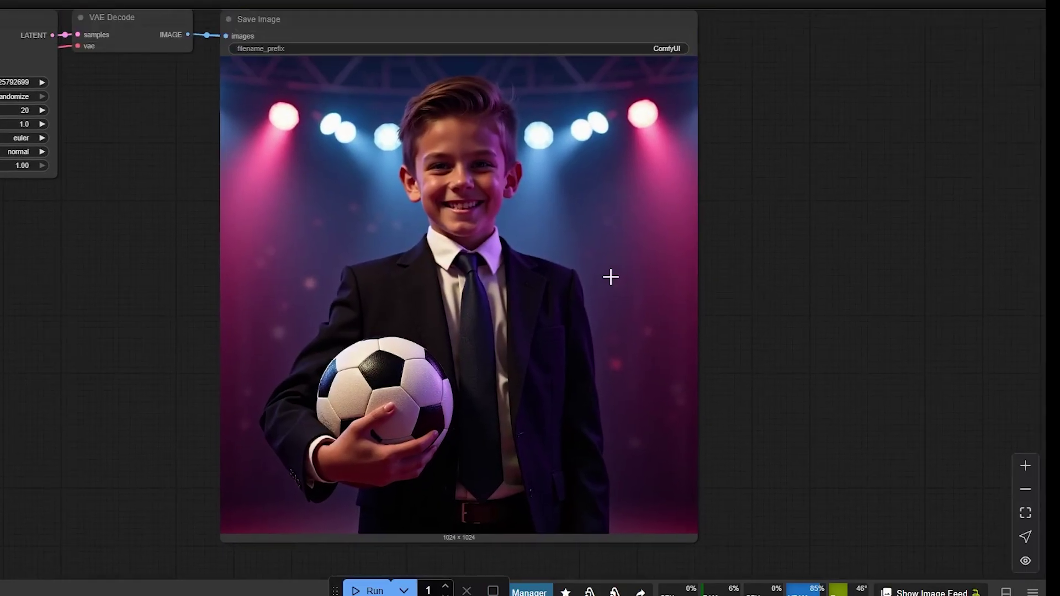
pyautogui.rightClick(437, 237)
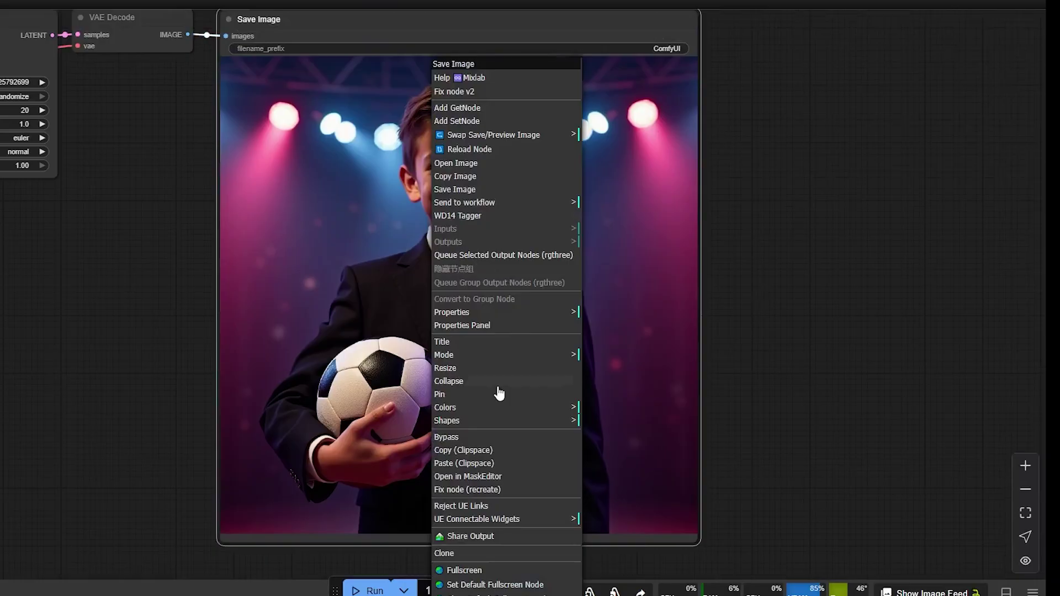
pyautogui.click(473, 188)
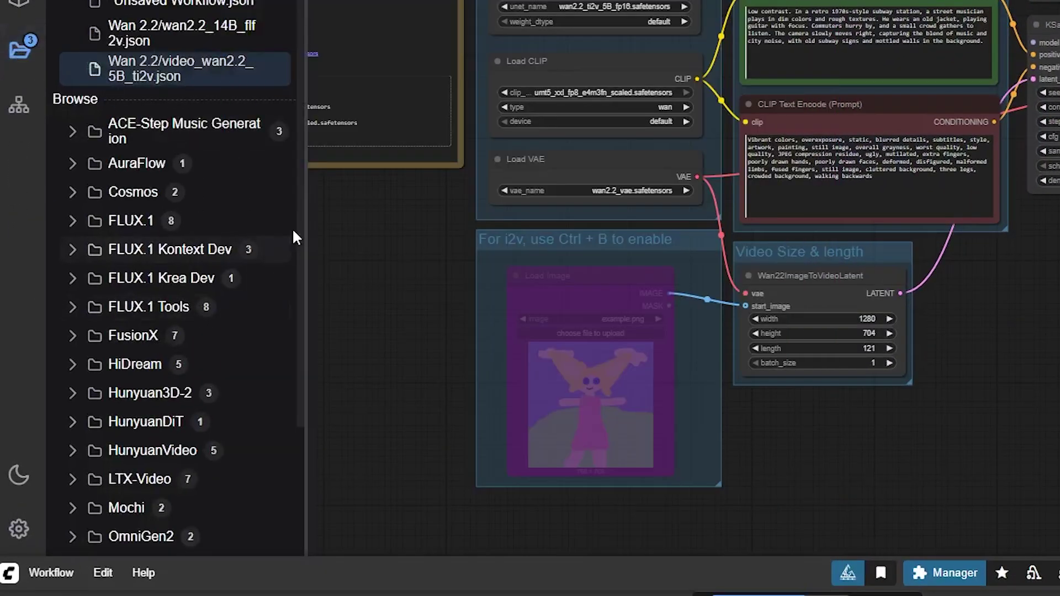
# - Load the video_wan2.2_5B_ti2v.json template from the Wan 2.2 folder of the Workflows list
pyautogui.scroll(-2, 301, 301)
pyautogui.moveTo(301, 301); pyautogui.dragTo(304, 414)
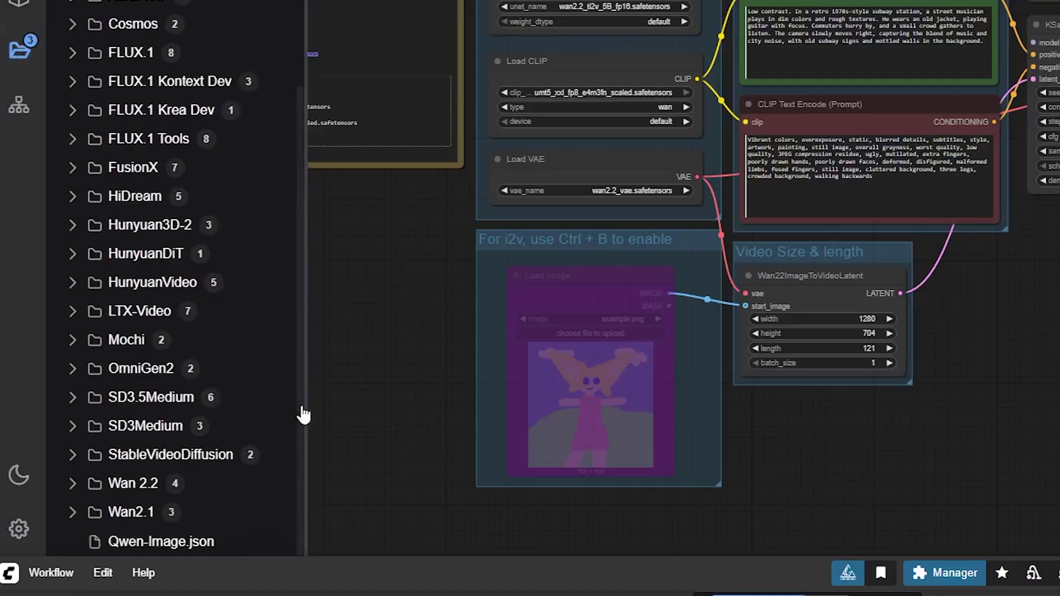
pyautogui.click(109, 485)
pyautogui.scroll(-3, 303, 457)
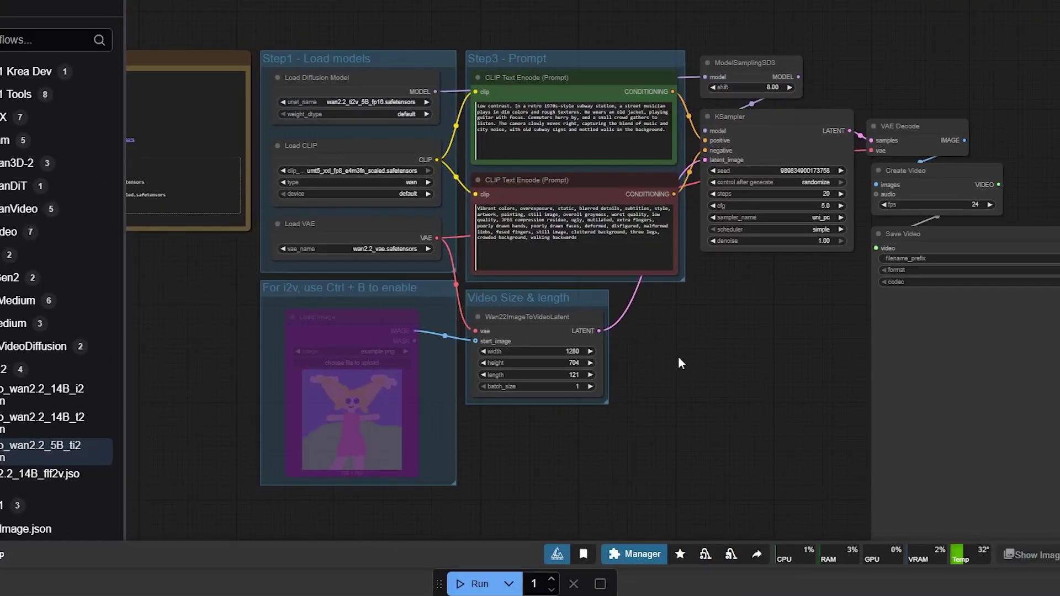
pyautogui.moveTo(678, 358); pyautogui.dragTo(778, 363)
pyautogui.press('w')
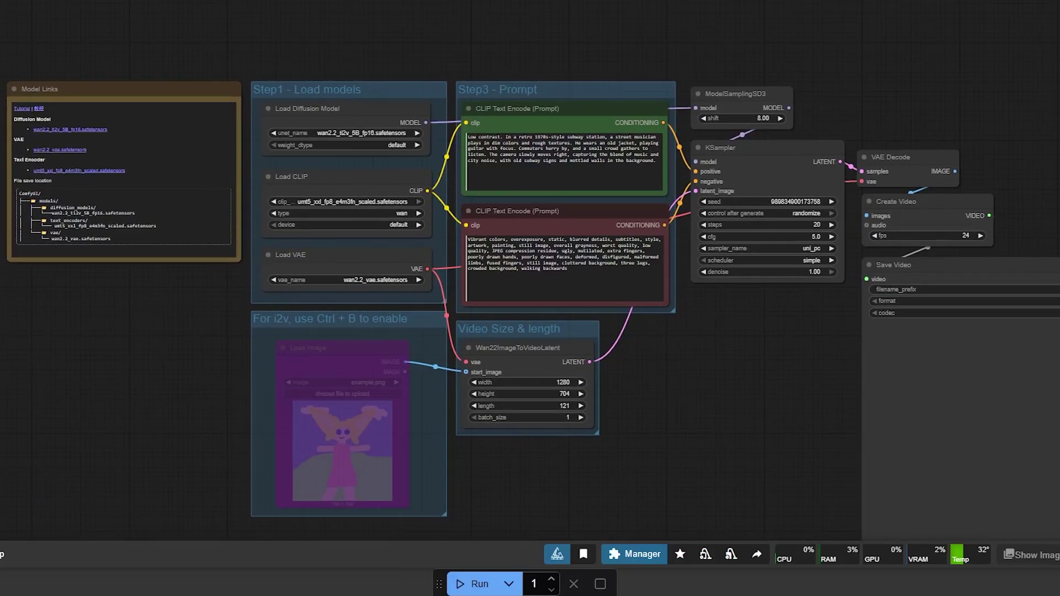
pyautogui.scroll(5, 500, 252)
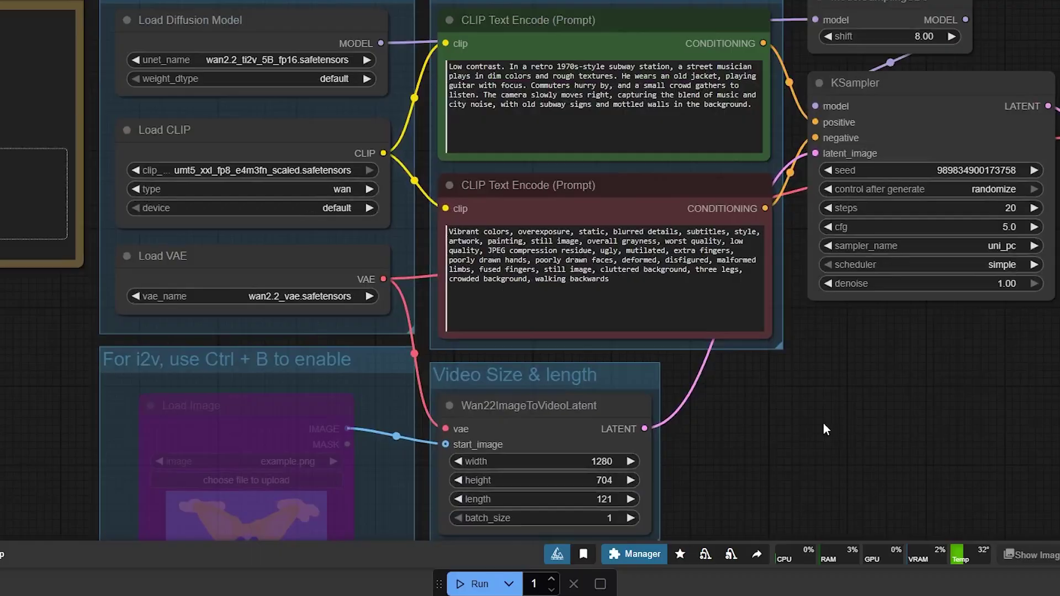
pyautogui.moveTo(824, 424); pyautogui.dragTo(871, 352)
# - Re-enable the bypassed Load Image node and upload ComfyUI_00004_.png as the start image
pyautogui.click(480, 262)
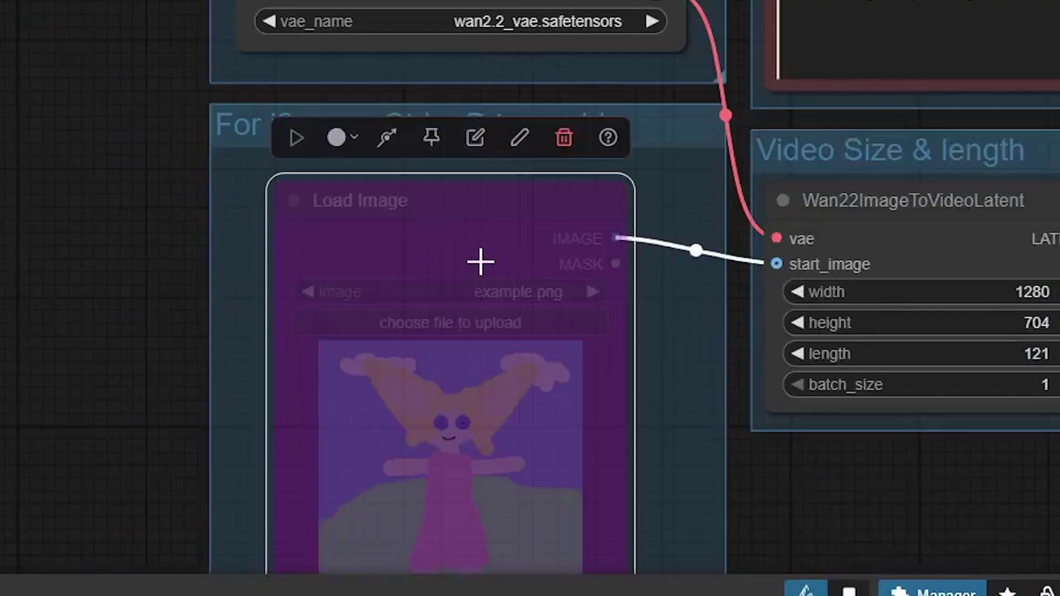
pyautogui.hotkey('ctrl', 'b')
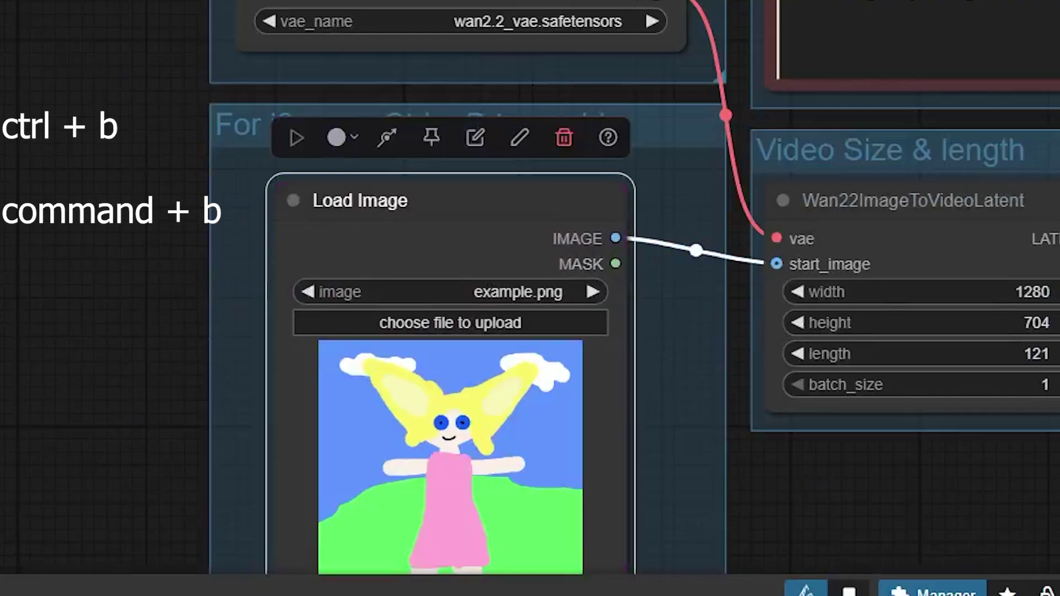
pyautogui.moveTo(445, 357); pyautogui.dragTo(530, 290)
pyautogui.click(533, 255)
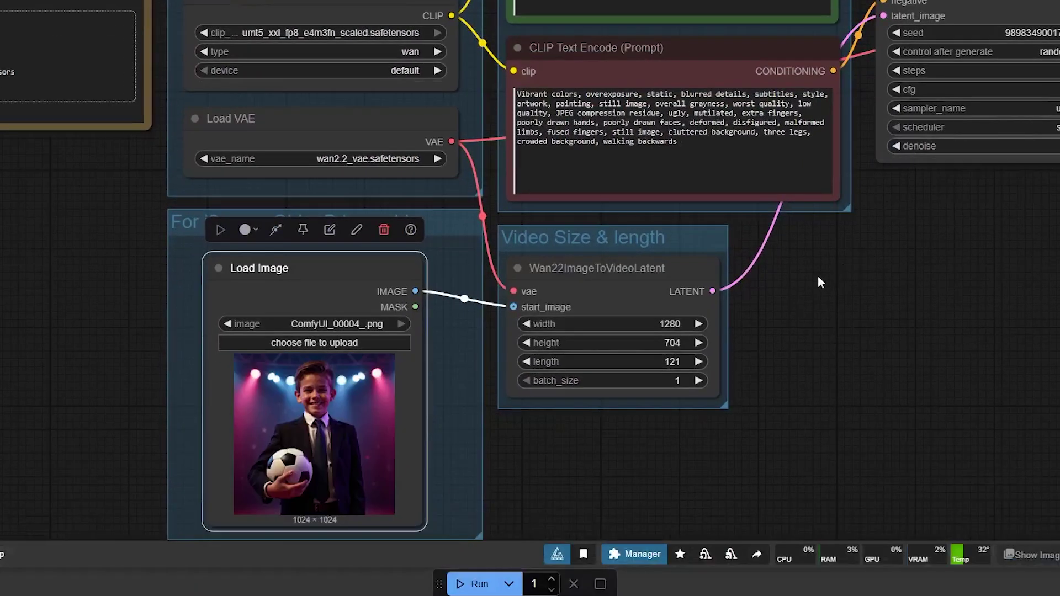
# - Rewrite the positive prompt: a happy boy holding a ball on stage amid flickering lights; queue generation
pyautogui.moveTo(817, 276); pyautogui.dragTo(701, 393)
pyautogui.click(664, 115)
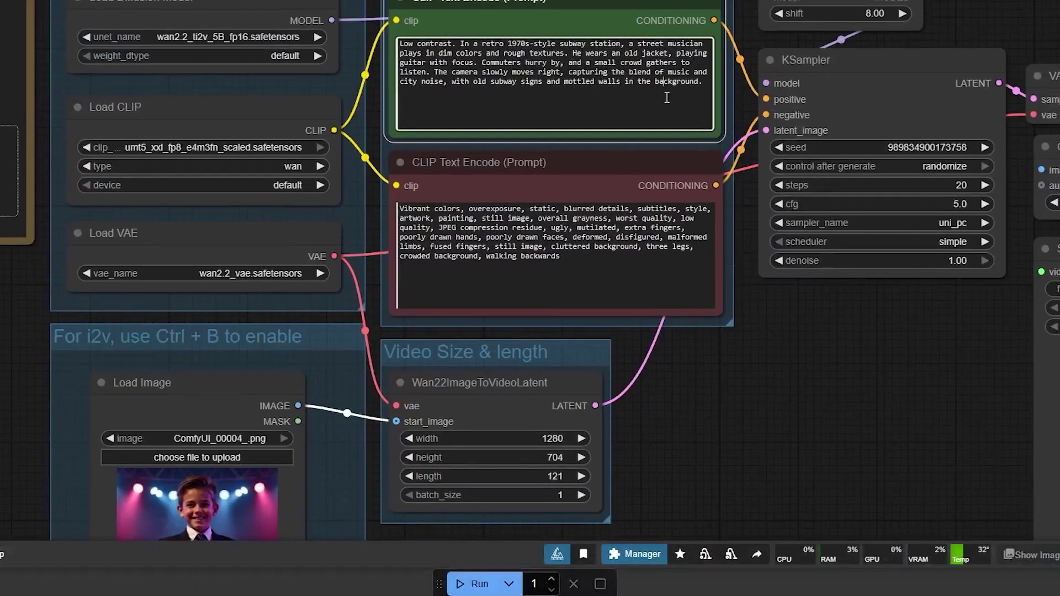
pyautogui.hotkey('ctrl', 'a')
pyautogui.write('boy')
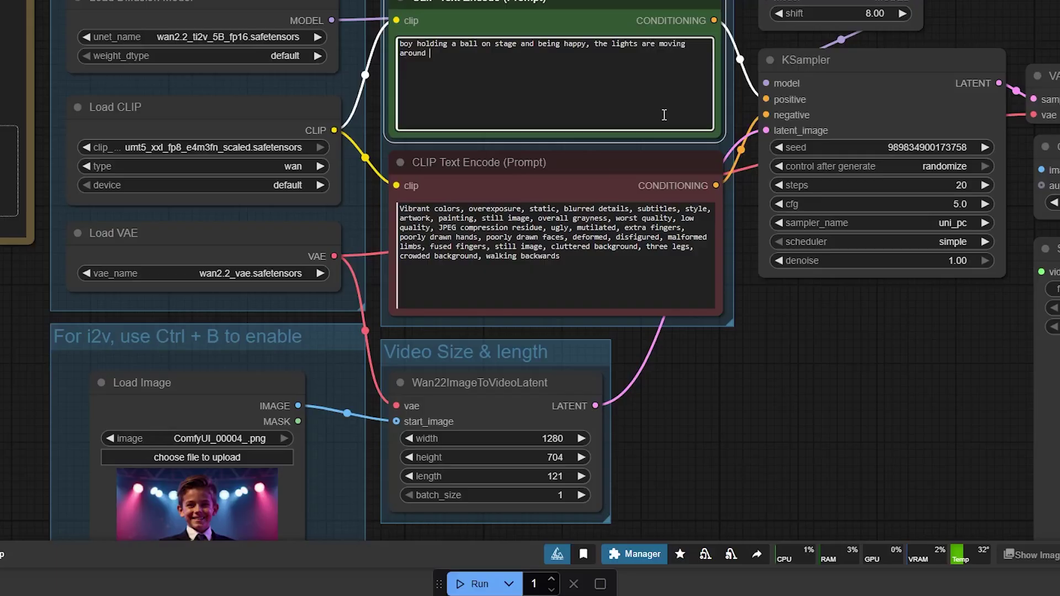
pyautogui.write('.')
pyautogui.hotkey('ctrl', 'Return')
pyautogui.moveTo(821, 316); pyautogui.dragTo(651, 430)
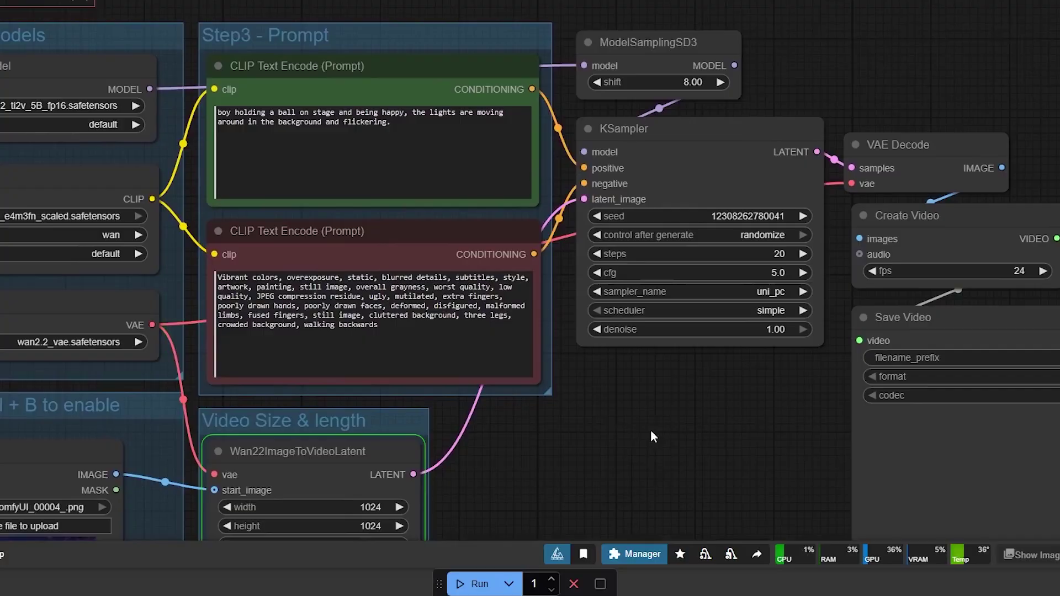
# - Bring the Save Video node into view to preview the finished 1024×1024, 81-frame stage video
pyautogui.scroll(-5, 611, 431)
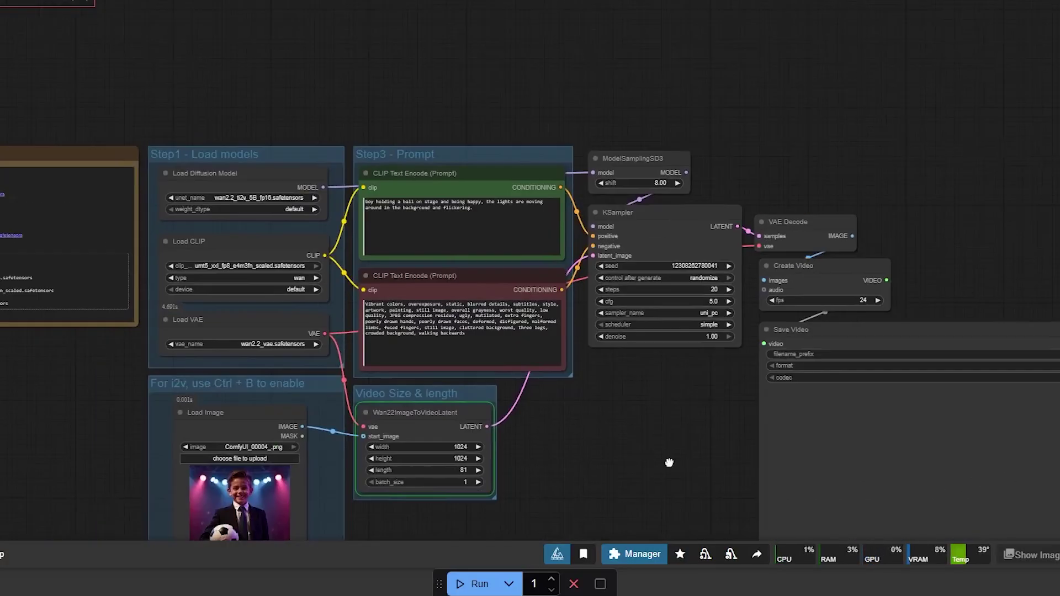
pyautogui.moveTo(669, 463); pyautogui.dragTo(669, 370)
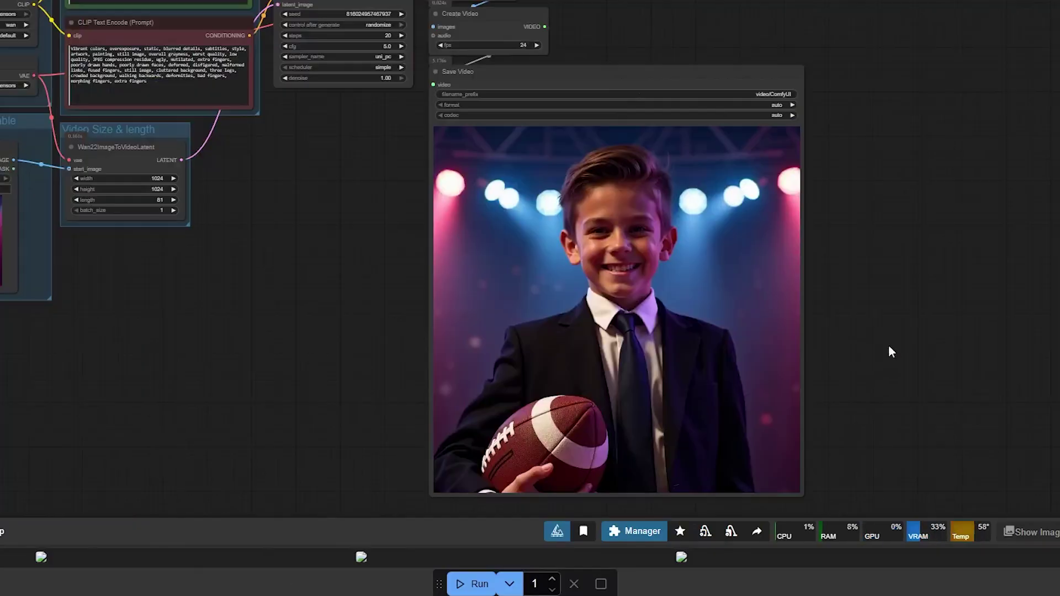
pyautogui.moveTo(889, 345); pyautogui.dragTo(905, 346)
pyautogui.click(675, 264)
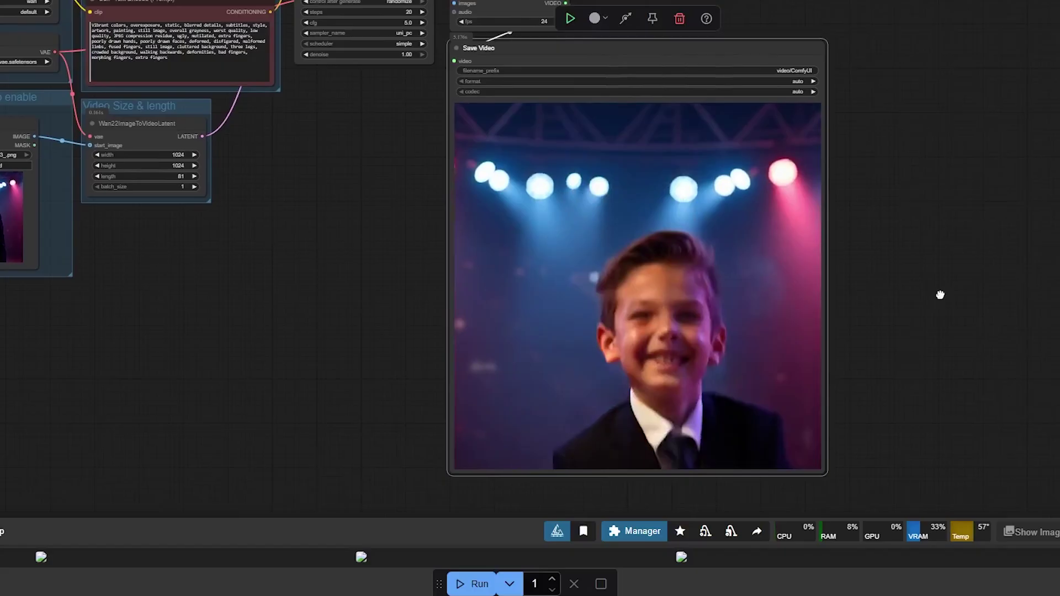
pyautogui.moveTo(940, 296); pyautogui.dragTo(931, 256)
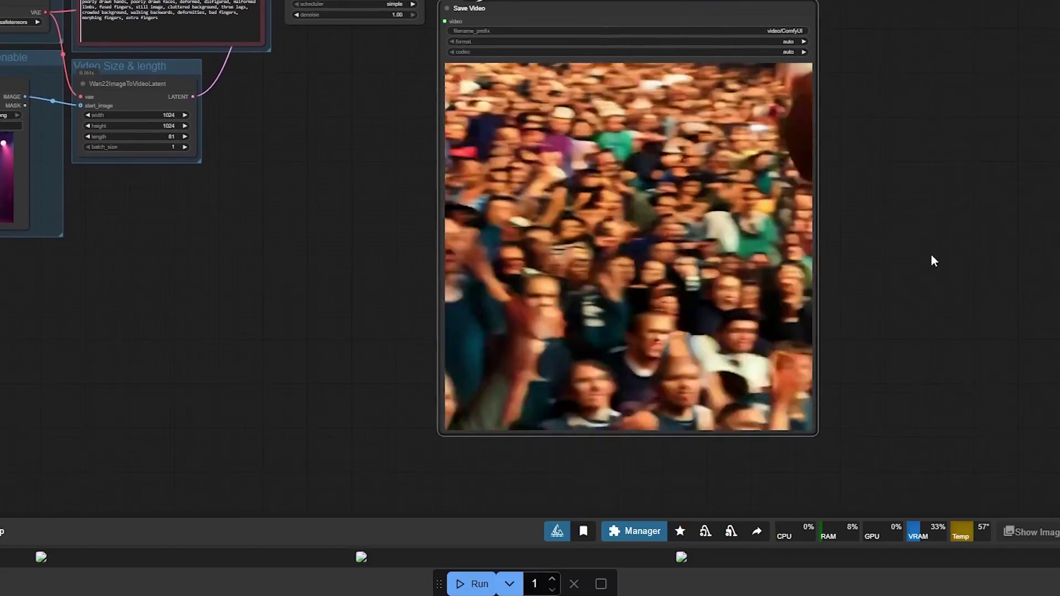